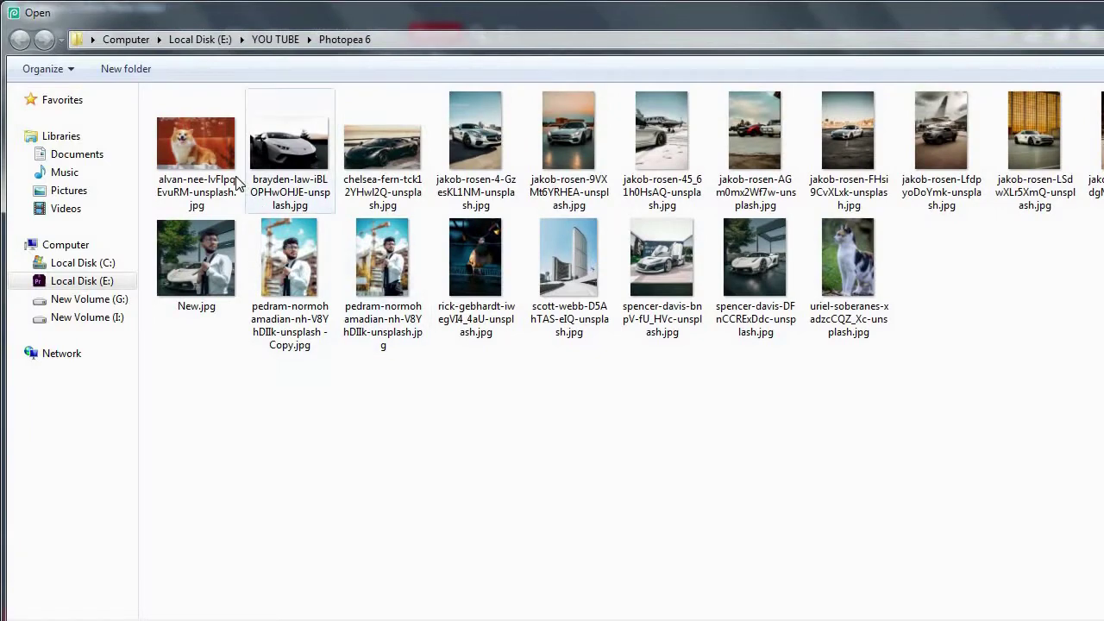
- Open the corgi photo from the Photopea 6 folder
key("Return")
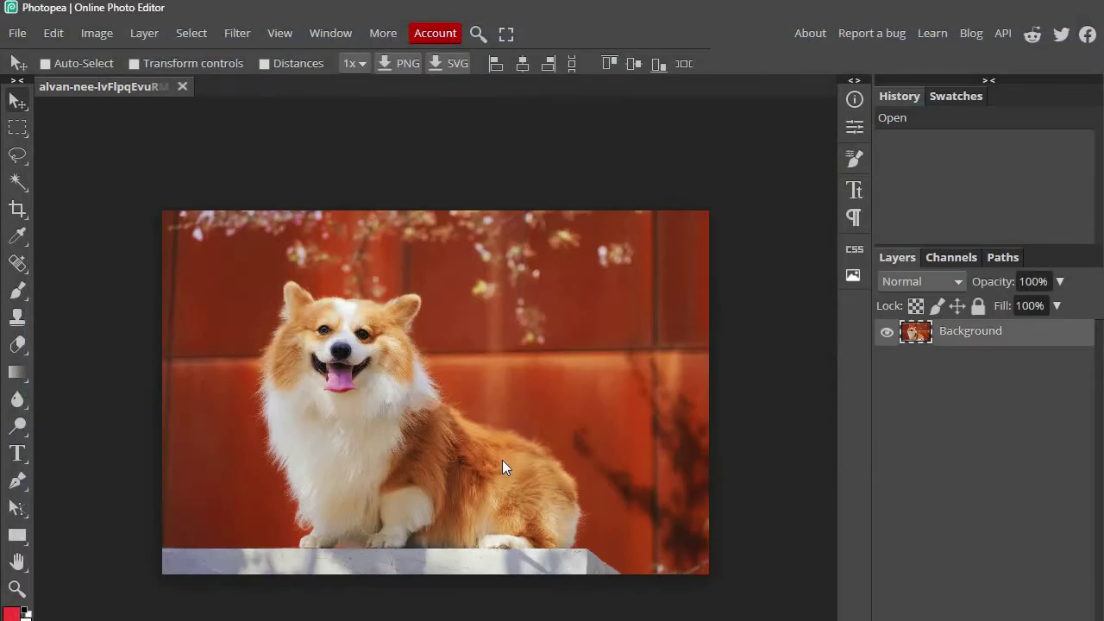
- Examine the corgi's fur outline up close around the head, chest, paws and back
scroll(502, 459, "up", 5)
left_click_drag(390, 362, 571, 477)
left_click_drag(465, 415, 619, 519)
left_click_drag(582, 431, 630, 399)
left_click_drag(278, 394, 326, 275)
left_click_drag(363, 510, 327, 368)
left_click_drag(394, 491, 358, 422)
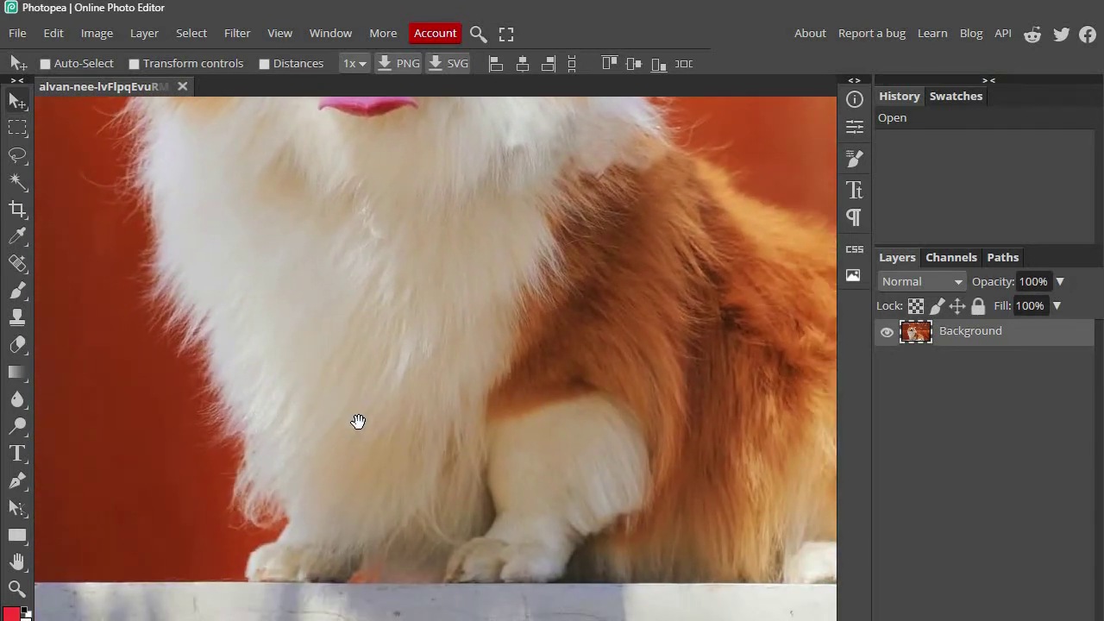
left_click_drag(535, 420, 315, 476)
left_click_drag(428, 463, 458, 586)
left_click_drag(288, 390, 507, 585)
left_click_drag(417, 457, 507, 448)
scroll(500, 455, "down", 3)
left_click_drag(480, 483, 369, 414)
scroll(369, 438, "down", 2)
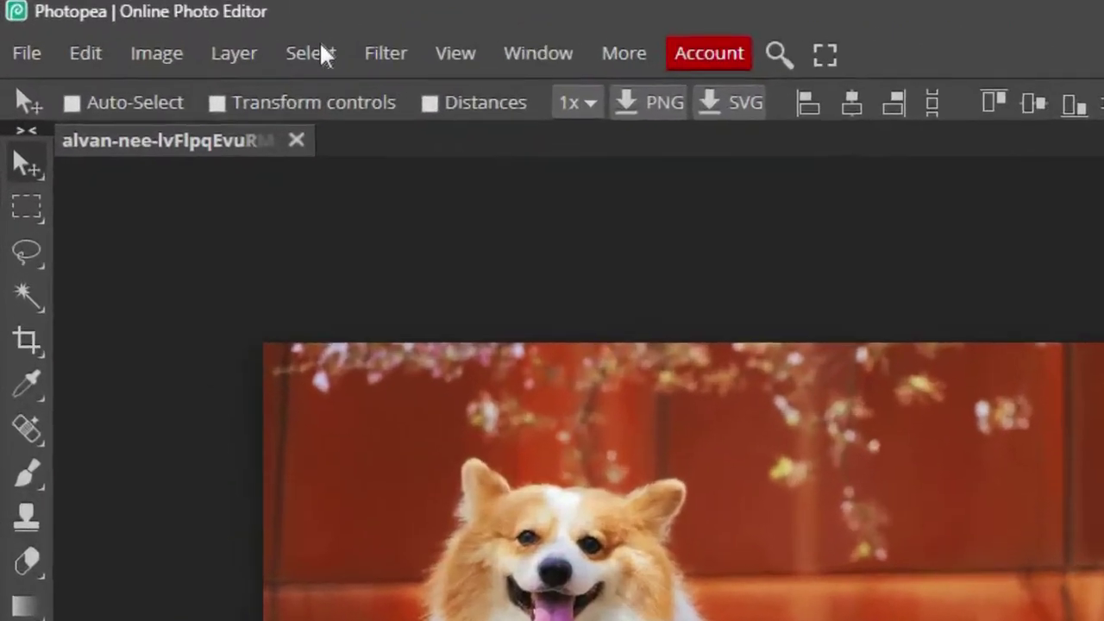
- Start Magic Cut on the corgi photo and mark the dog's brown back and hindquarters as foreground
left_click(191, 33)
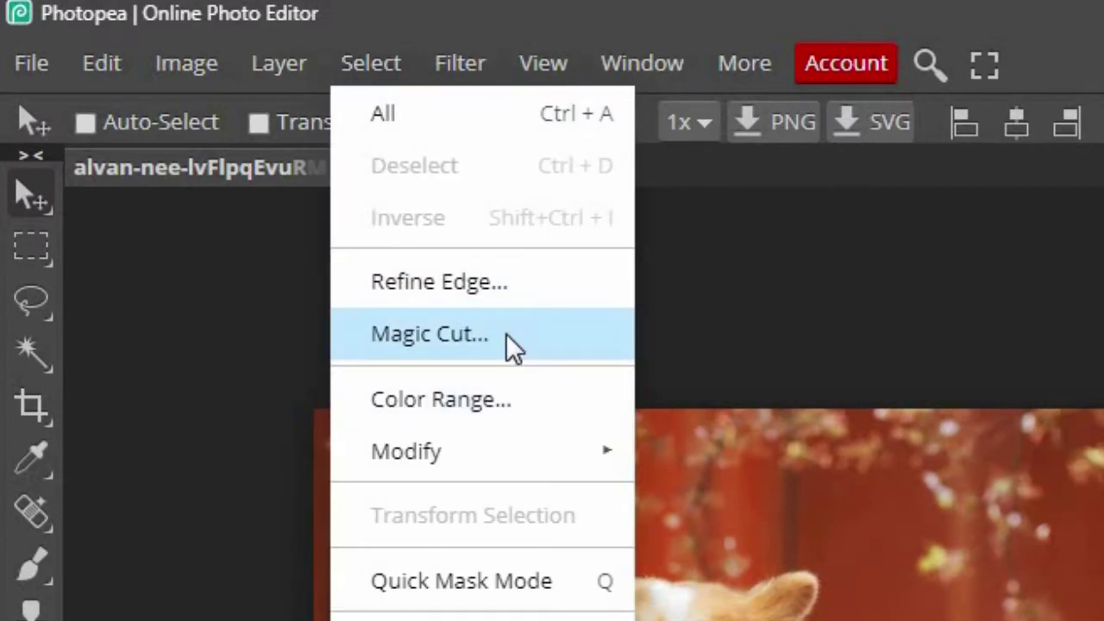
left_click(260, 172)
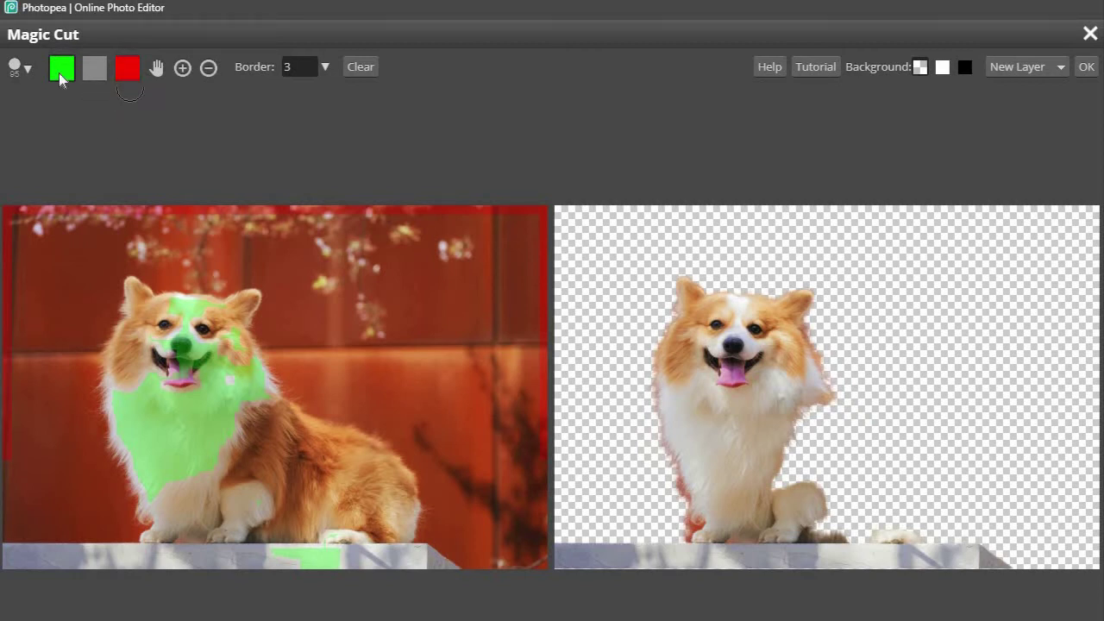
mouse_move(241, 431)
left_mouse_down()
mouse_move(284, 436)
mouse_move(371, 477)
mouse_move(393, 526)
mouse_move(381, 463)
mouse_move(267, 432)
left_mouse_up()
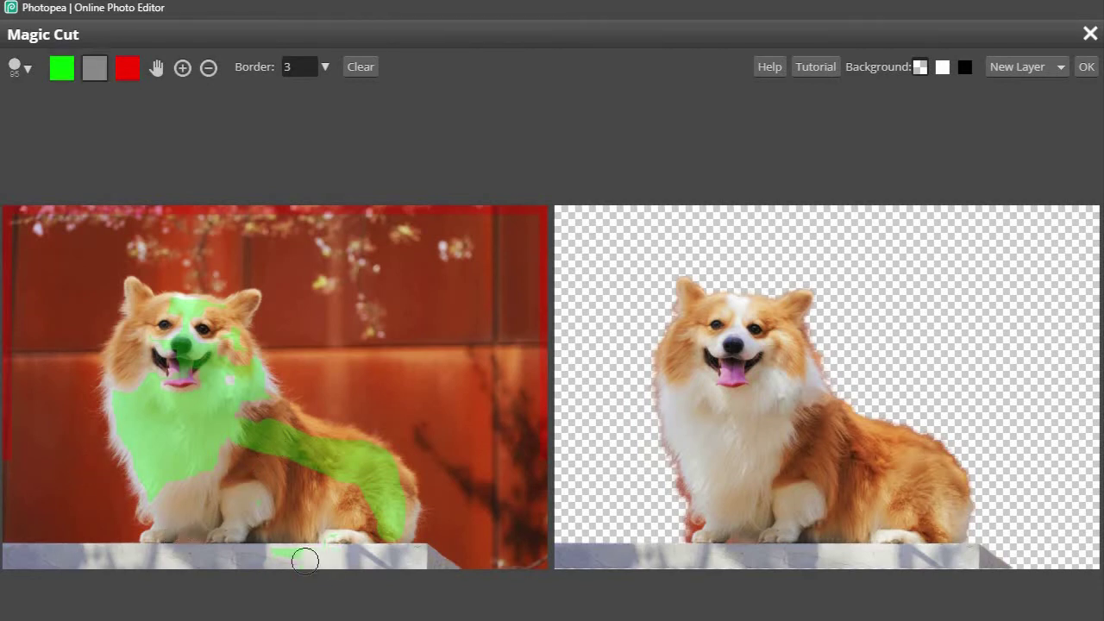
- Erase the foreground mark from the stone ledge under the corgi and paint the ledge as background
mouse_move(305, 562)
left_mouse_down()
mouse_move(264, 558)
mouse_move(325, 555)
left_mouse_up()
left_click(127, 71)
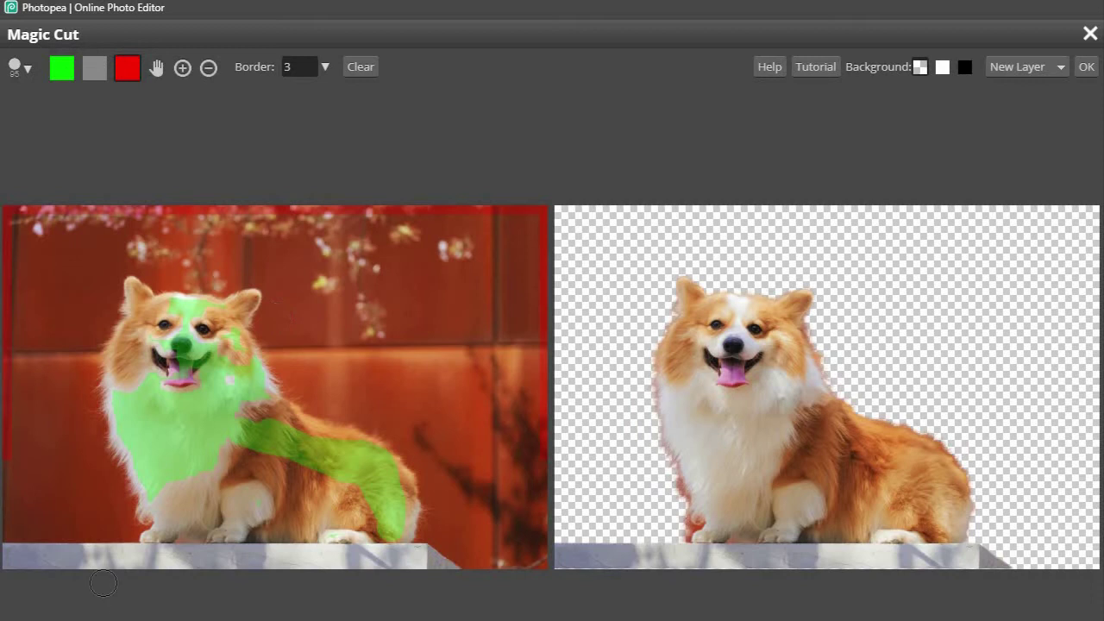
mouse_move(41, 552)
left_mouse_down()
mouse_move(256, 574)
mouse_move(349, 567)
left_mouse_up()
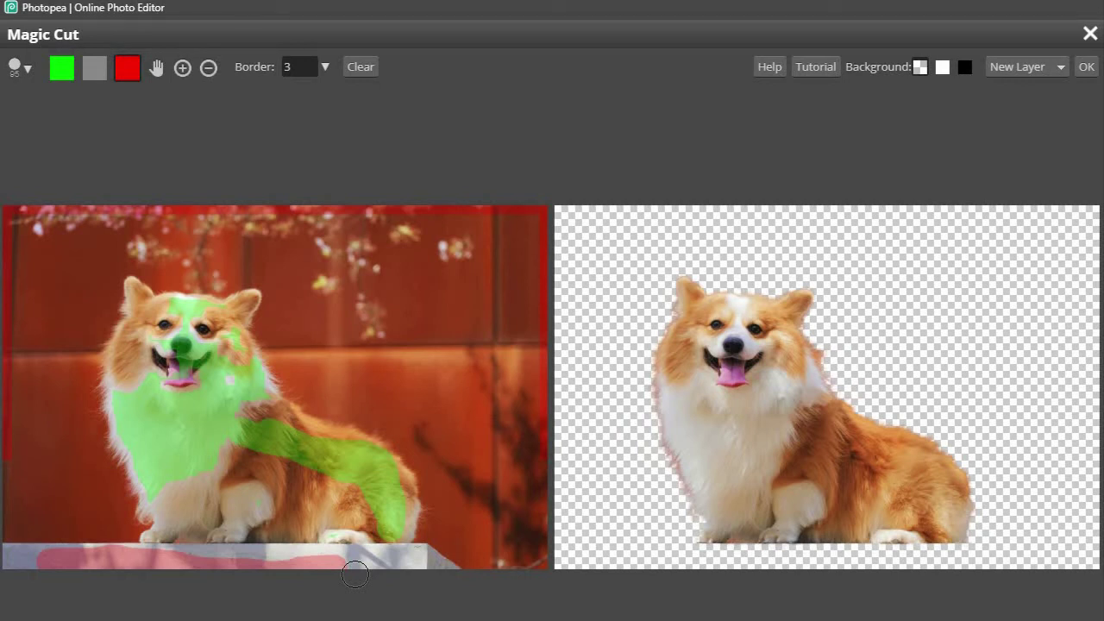
- Erase the background mark from the stone ledge and paint the ledge as foreground
left_click(101, 70)
left_click_drag(342, 565, 46, 562)
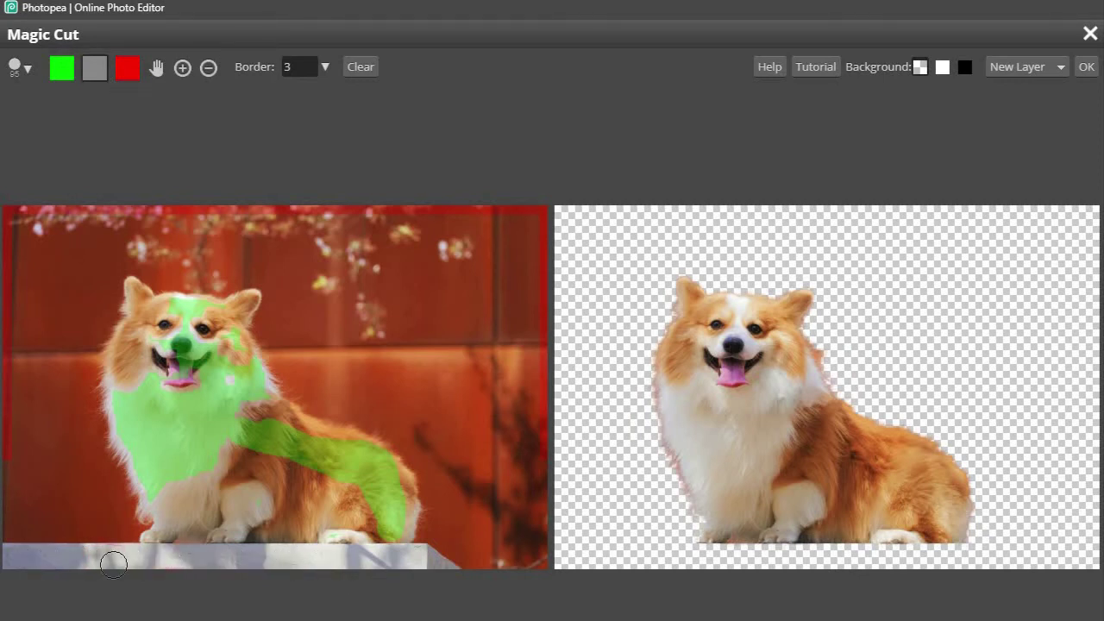
left_click(61, 71)
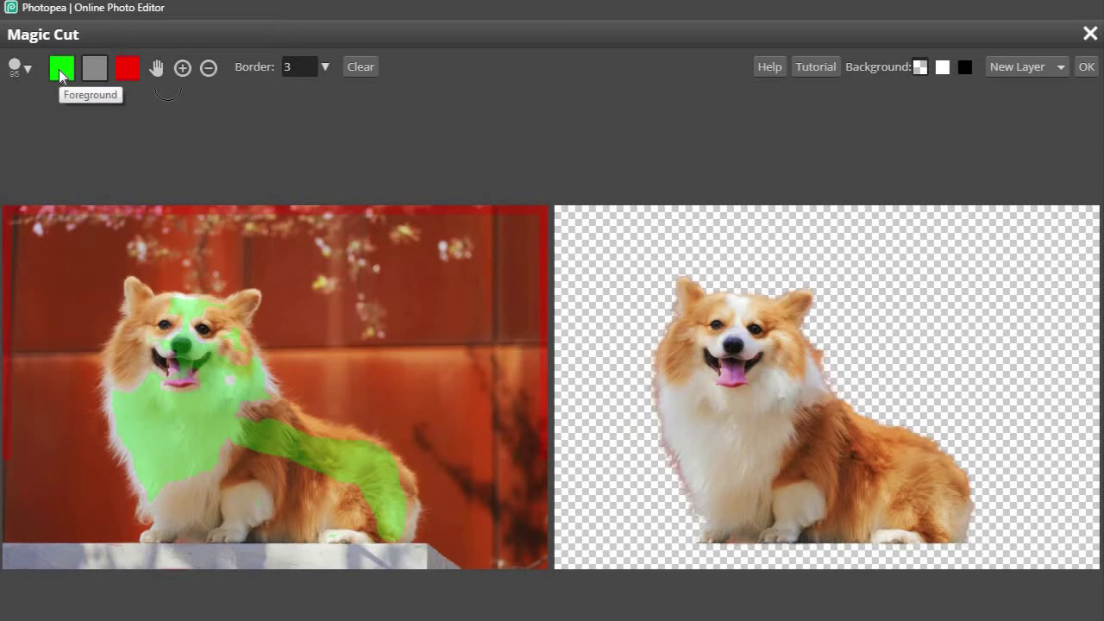
left_click_drag(35, 565, 373, 568)
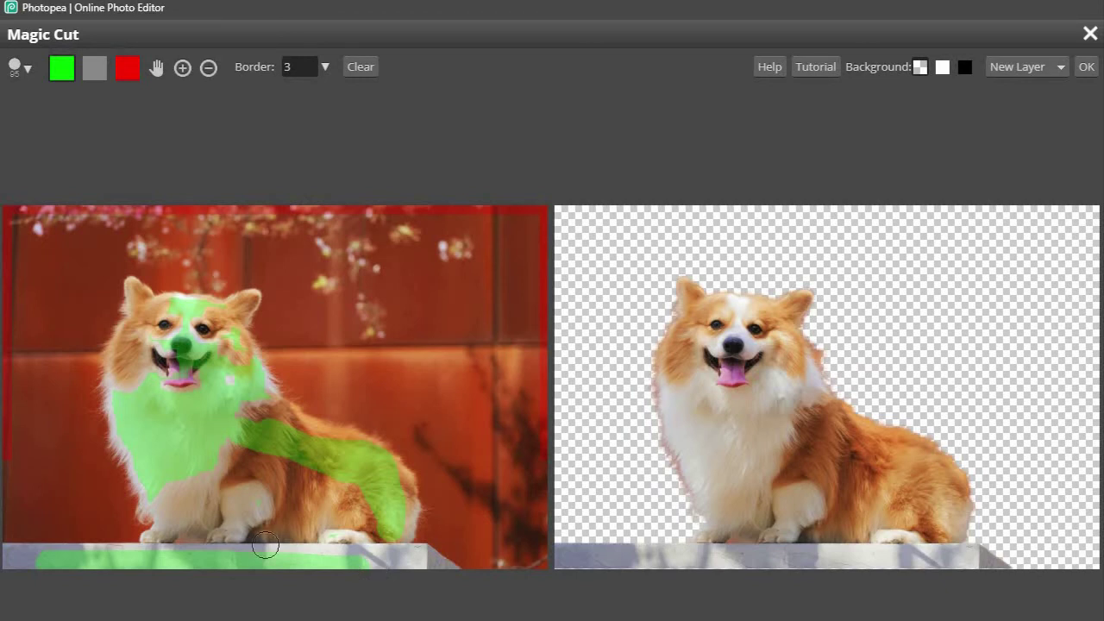
- Examine the cutout preview along the corgi's back, head, chest and paws for edge quality
scroll(413, 439, "up", 3)
scroll(413, 438, "up", 5)
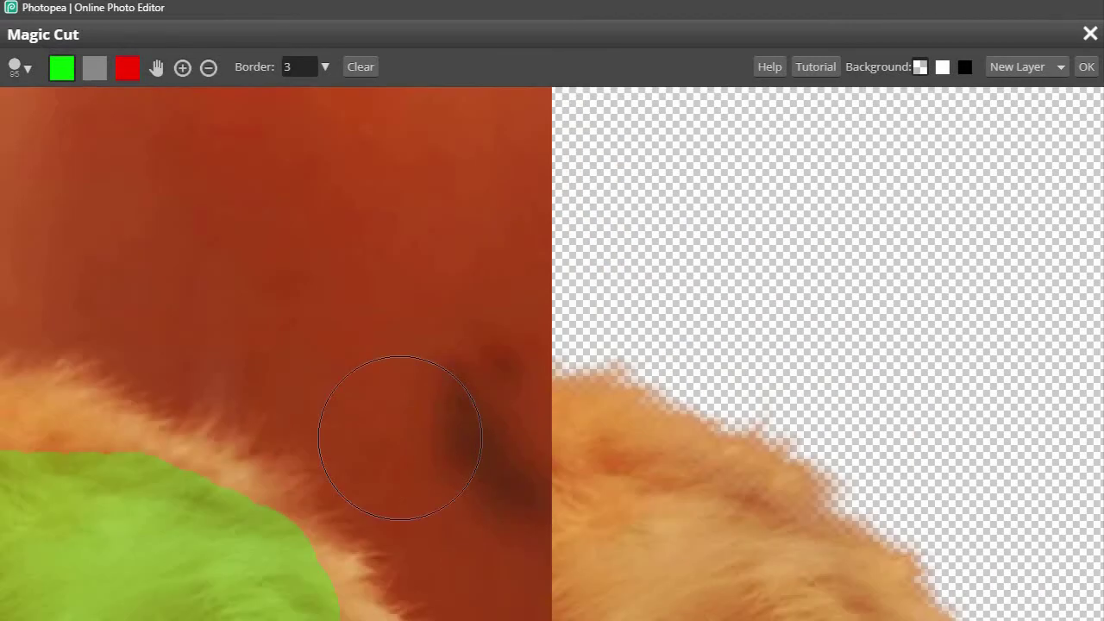
key("space")
left_click_drag(72, 418, 299, 484)
mouse_move(148, 445)
left_mouse_down()
mouse_move(403, 514)
mouse_move(296, 572)
left_mouse_up()
scroll(253, 448, "down", 3)
key("space")
left_click_drag(225, 446, 308, 497)
left_click_drag(183, 460, 352, 454)
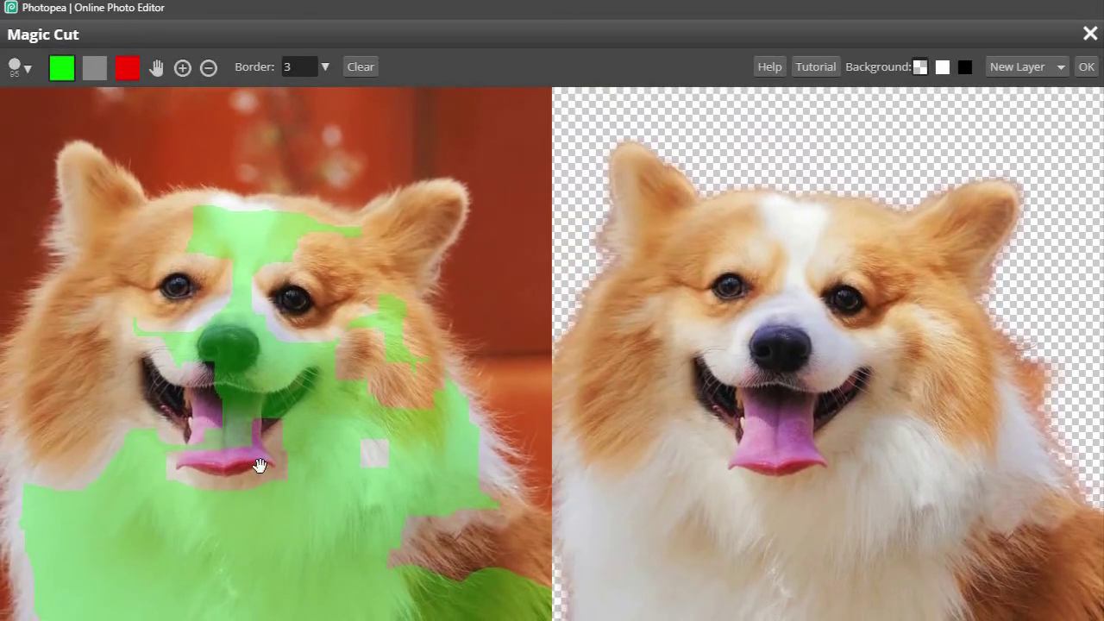
left_click_drag(259, 463, 371, 402)
left_click_drag(321, 495, 328, 352)
mouse_move(347, 462)
left_mouse_down()
mouse_move(302, 358)
mouse_move(277, 398)
left_mouse_up()
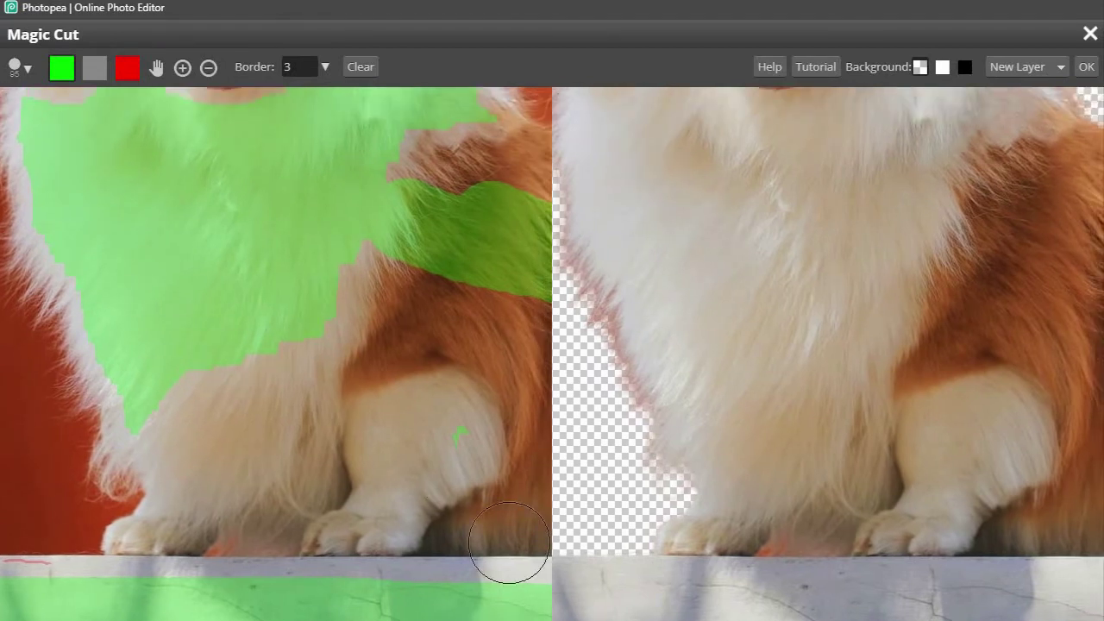
- Output the corgi cutout to a new layer
left_click(1087, 67)
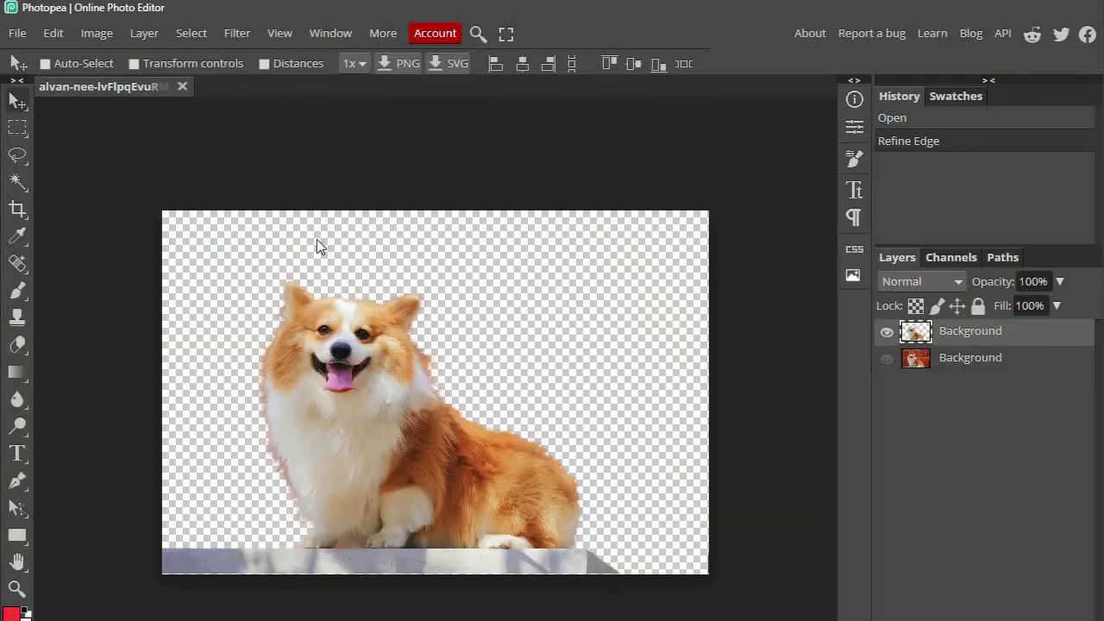
- Open the photo of the black car parked in front of trees
left_click(18, 35)
left_click(54, 87)
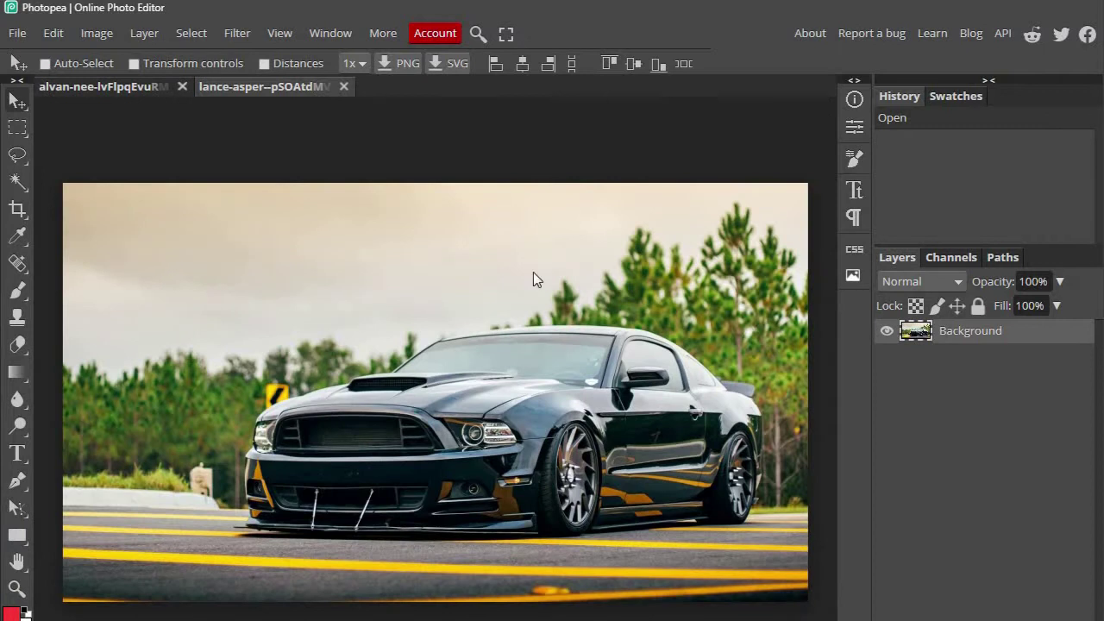
scroll(545, 280, "down", 3)
scroll(504, 379, "up", 3)
- Remove the sky with Magic Cut by marking the trees on both sides of the car as foreground, and output a new layer
left_click(189, 33)
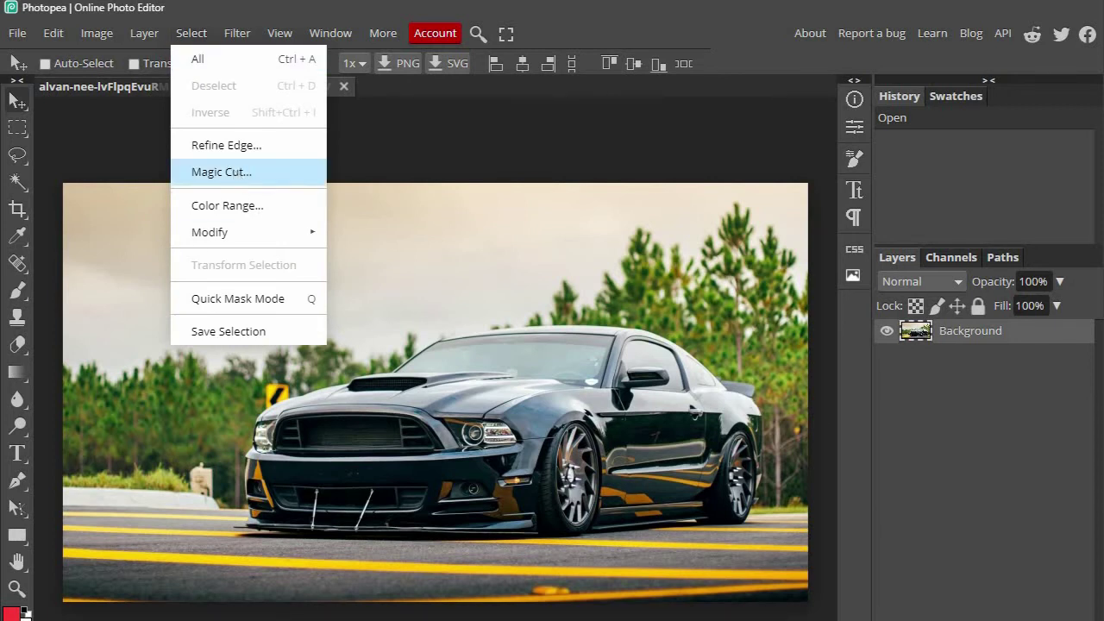
left_click(234, 174)
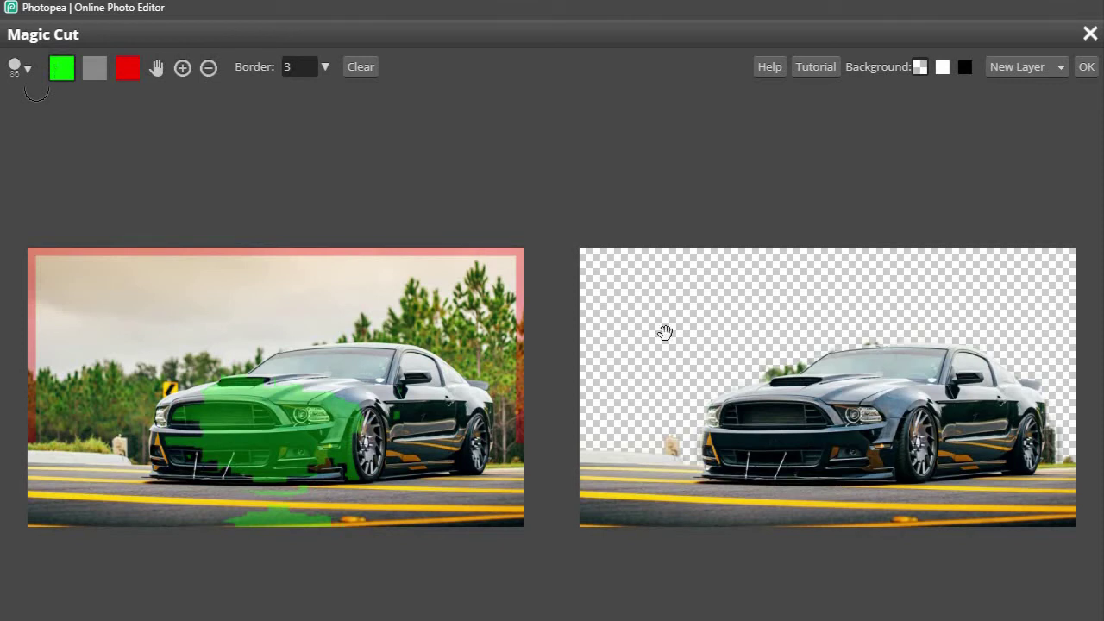
mouse_move(483, 324)
left_mouse_down()
mouse_move(415, 334)
mouse_move(503, 367)
mouse_move(515, 340)
mouse_move(511, 417)
mouse_move(522, 444)
mouse_move(523, 370)
left_mouse_up()
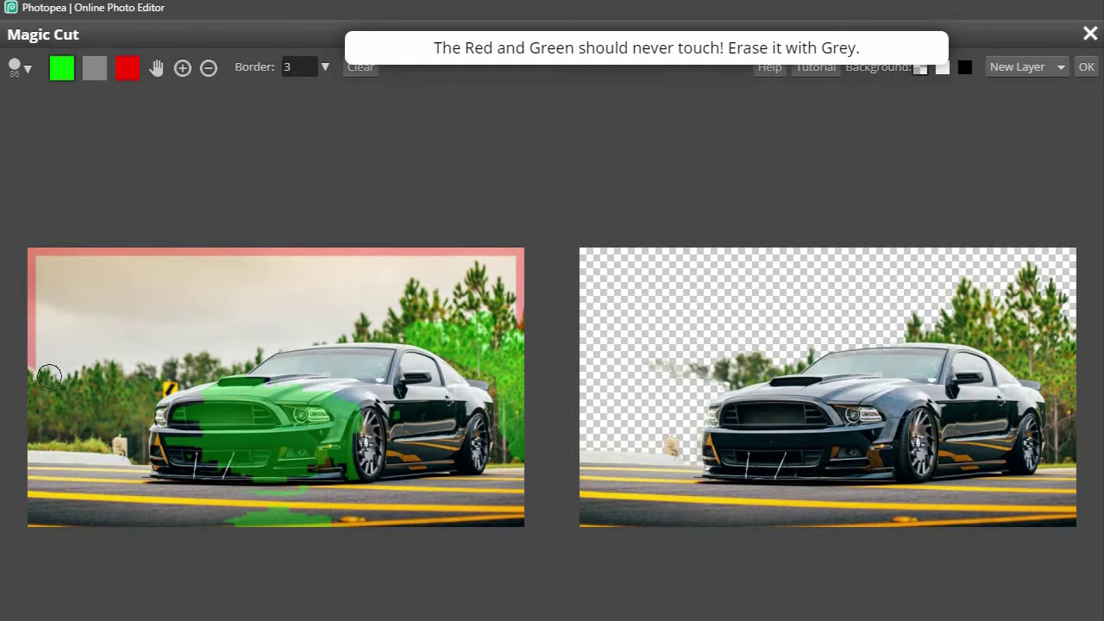
mouse_move(28, 409)
left_mouse_down()
mouse_move(97, 395)
mouse_move(152, 406)
mouse_move(191, 392)
left_mouse_up()
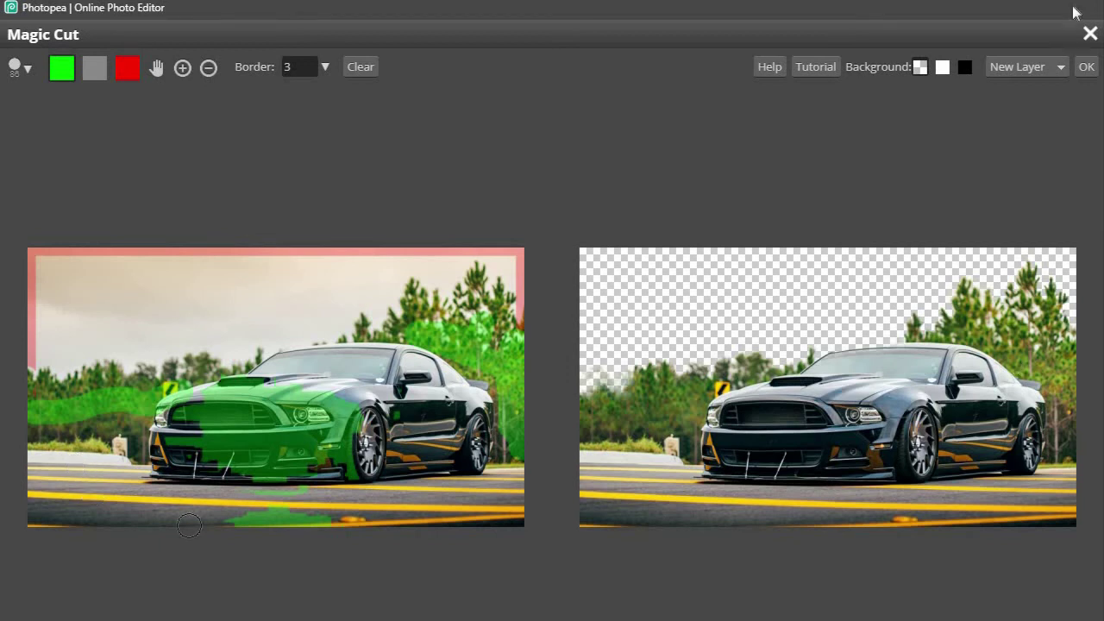
left_click(1085, 67)
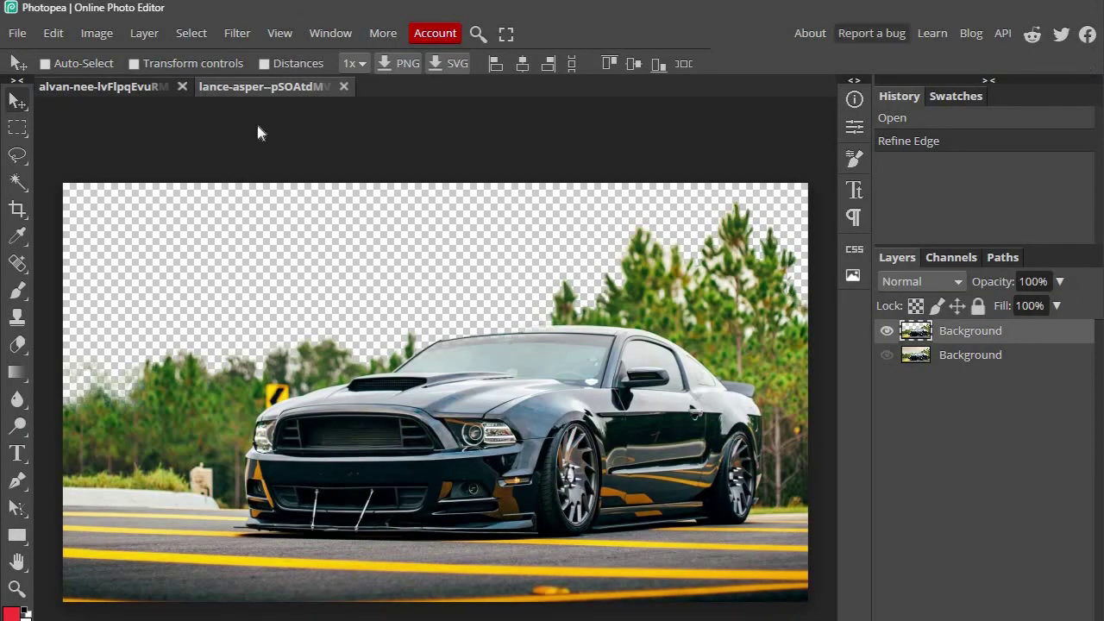
- Place the image Photopea3.jpg from the Picsart folder's New folder into the car document
left_click(17, 33)
left_click(71, 111)
key("ctrl+o")
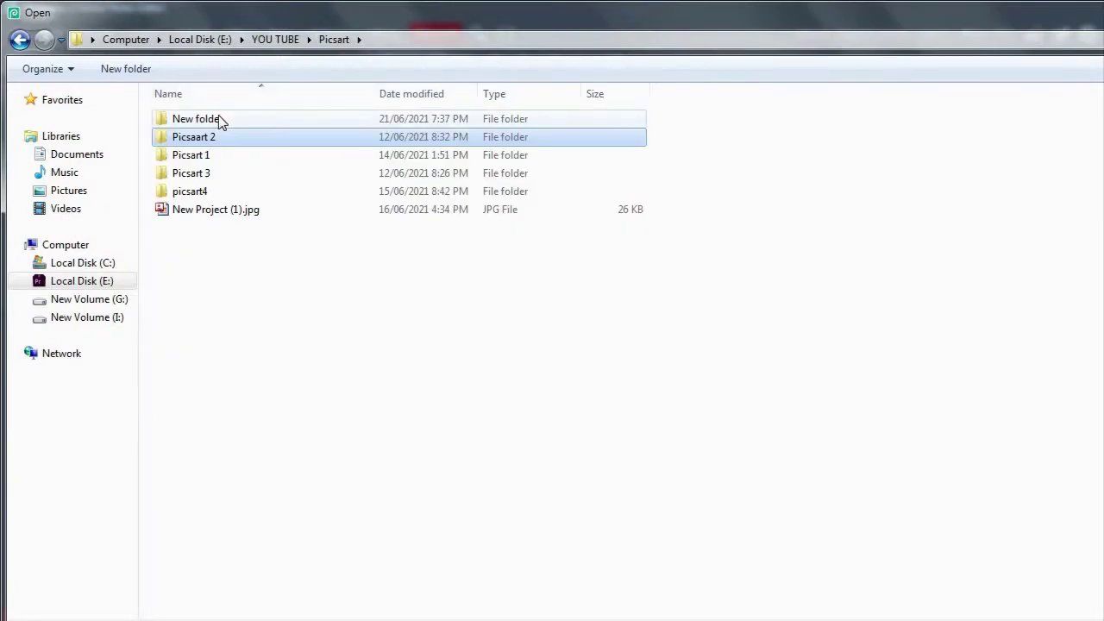
double_click(222, 115)
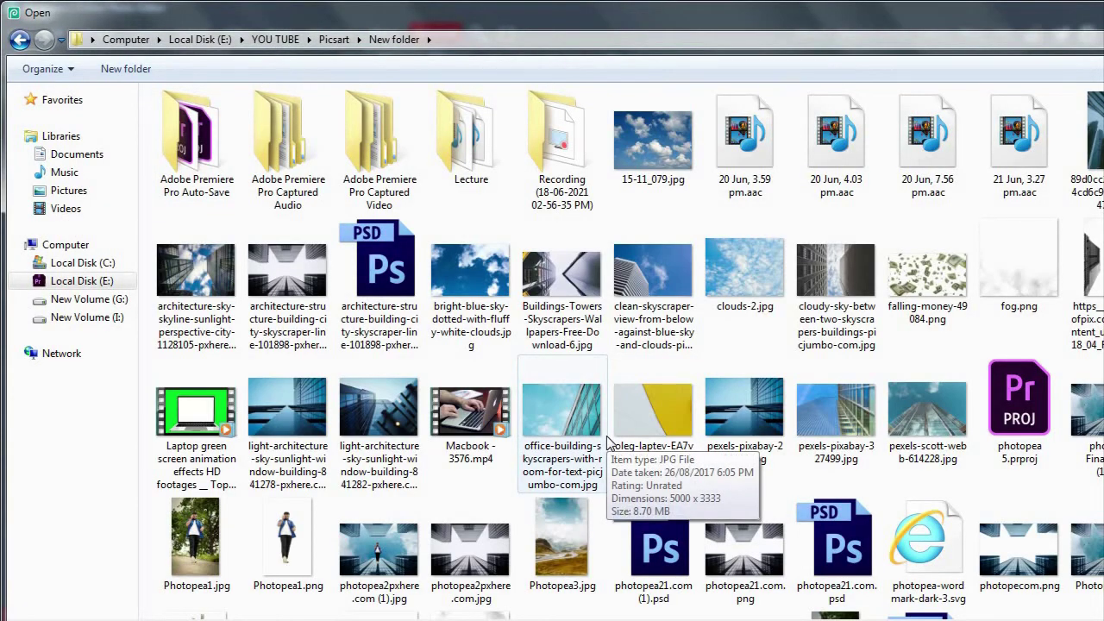
double_click(562, 540)
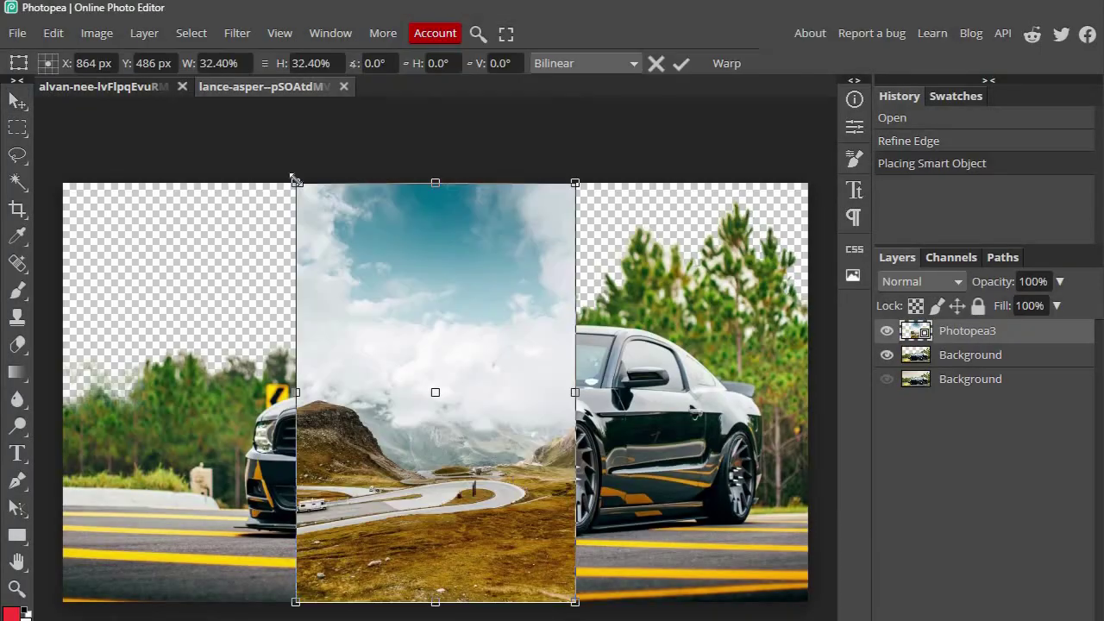
- Scale the placed mountain image to 86.40% so it spans the canvas width, and move it down to Y 690 px
left_click_drag(296, 178, 64, 96)
key("ctrl+minus")
key("ctrl+minus")
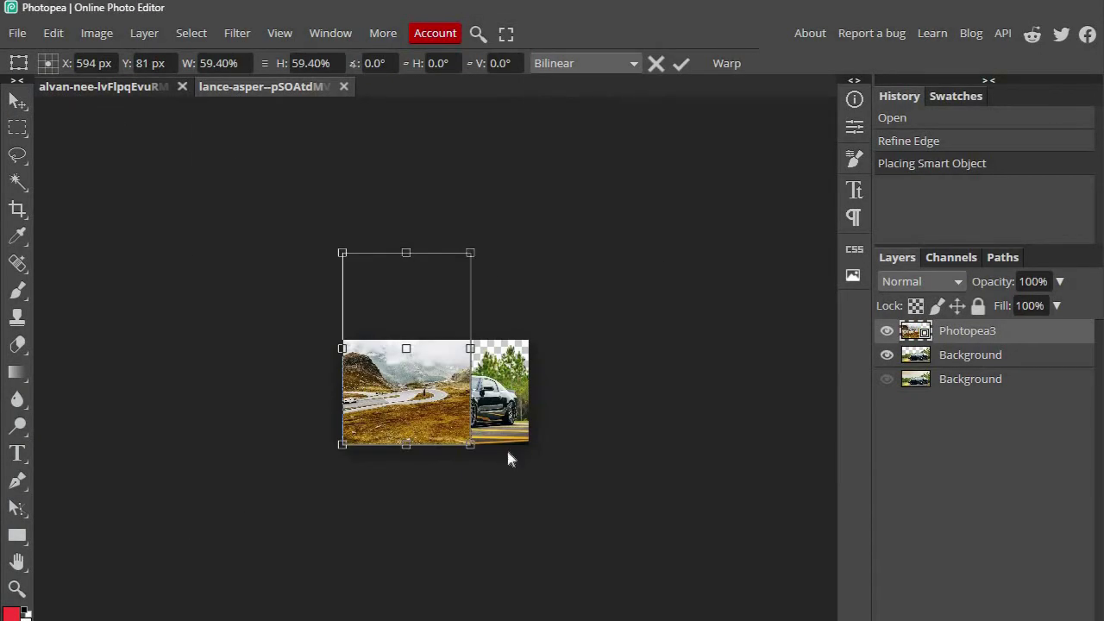
left_click_drag(467, 445, 531, 504)
key("ctrl+plus")
key("ctrl+plus")
key("ctrl+plus")
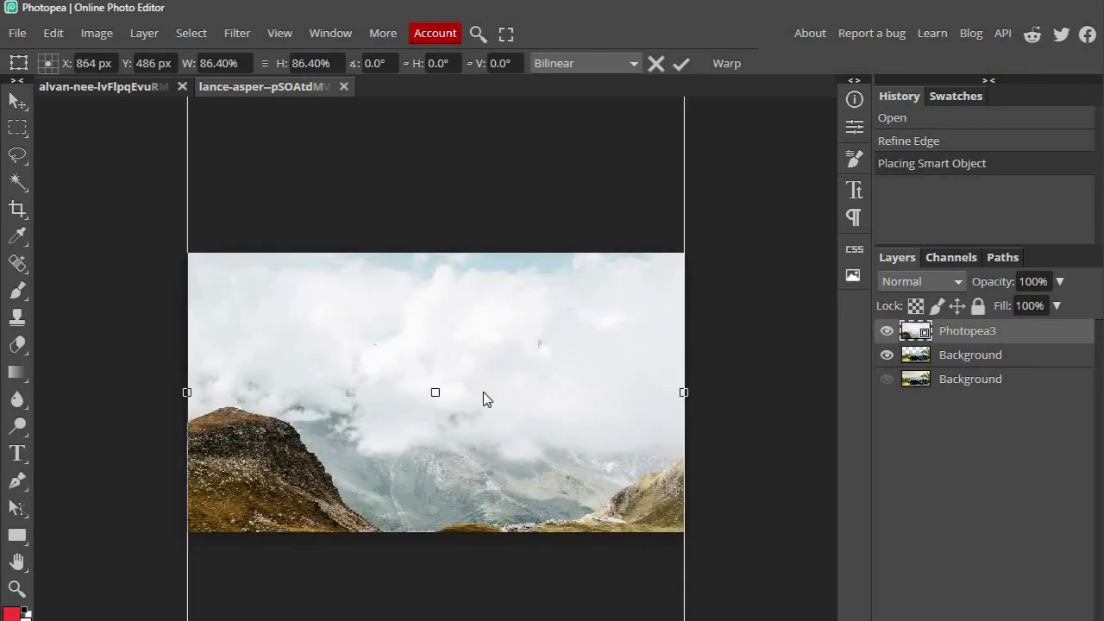
left_click_drag(489, 373, 489, 412)
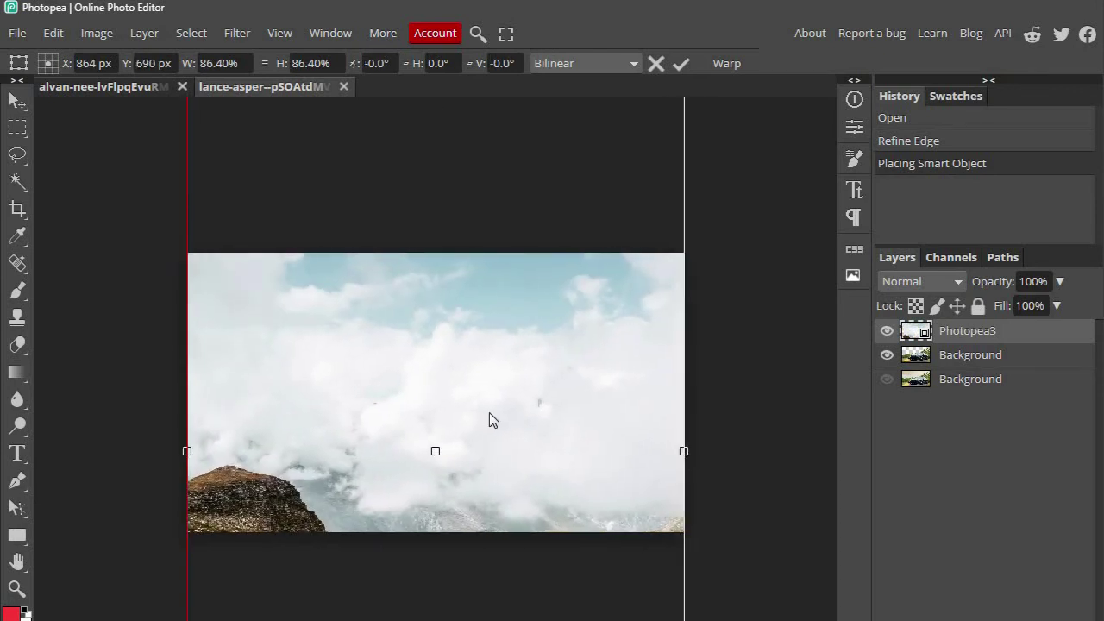
left_click(681, 63)
- Move the Photopea3 layer beneath the car cutout layer and reposition its clouds in the sky area behind the trees
left_click_drag(960, 335, 966, 369)
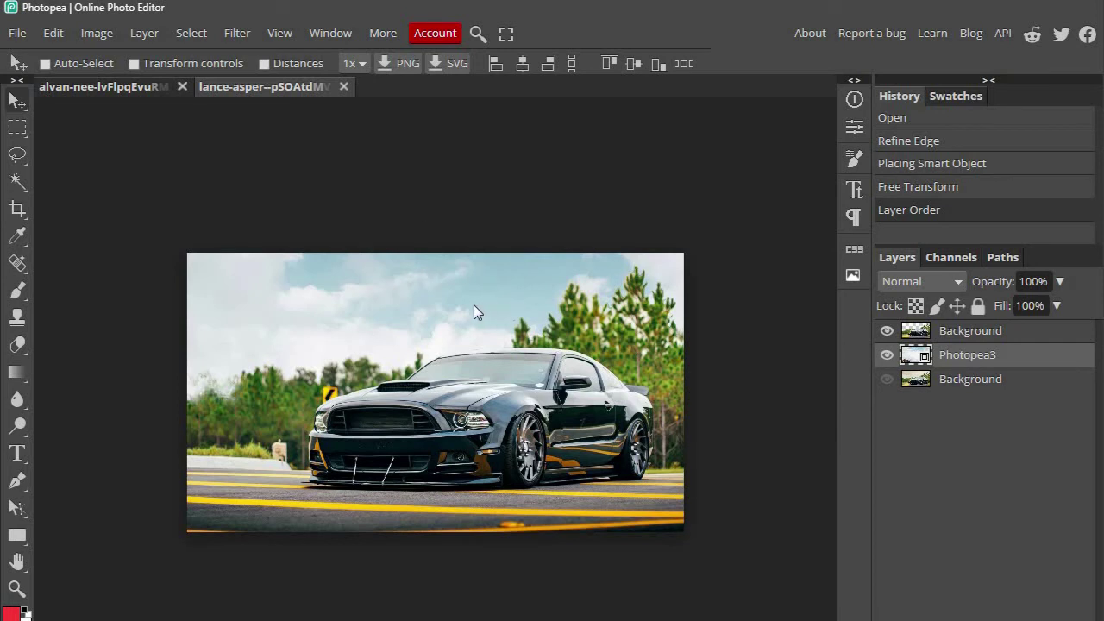
left_click_drag(429, 330, 416, 451)
left_click_drag(523, 160, 478, 318)
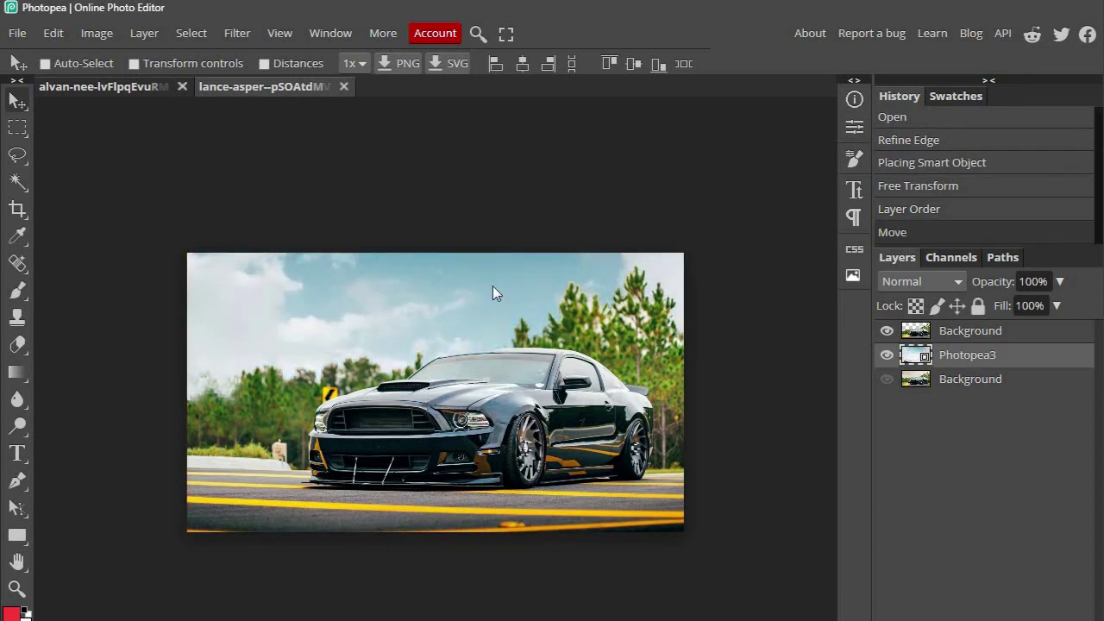
mouse_move(471, 255)
left_mouse_down()
mouse_move(446, 261)
mouse_move(494, 258)
mouse_move(476, 261)
left_mouse_up()
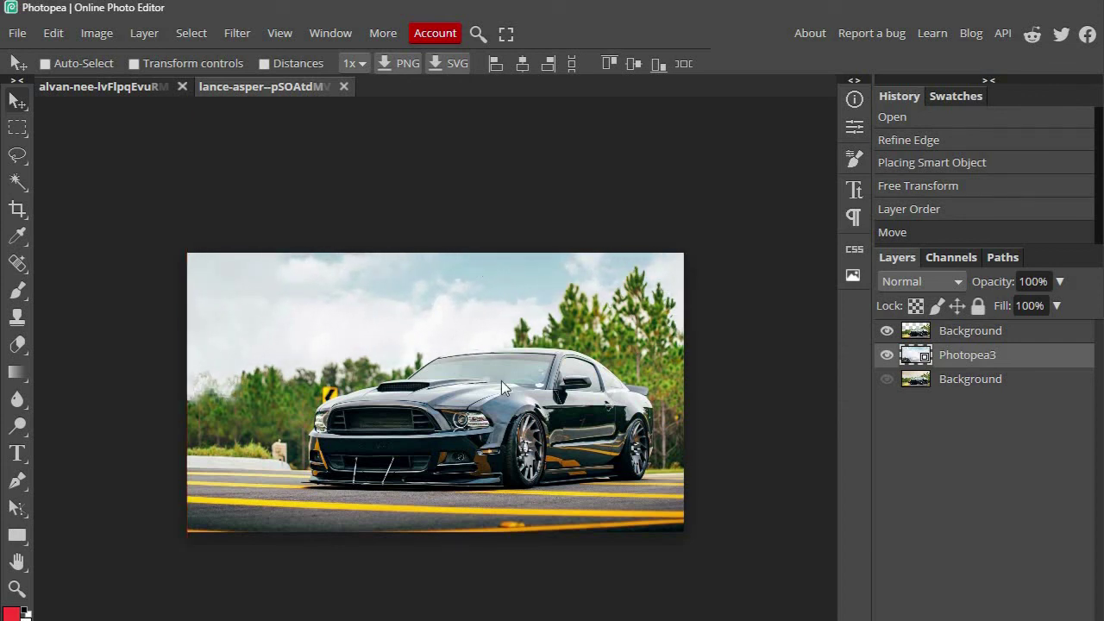